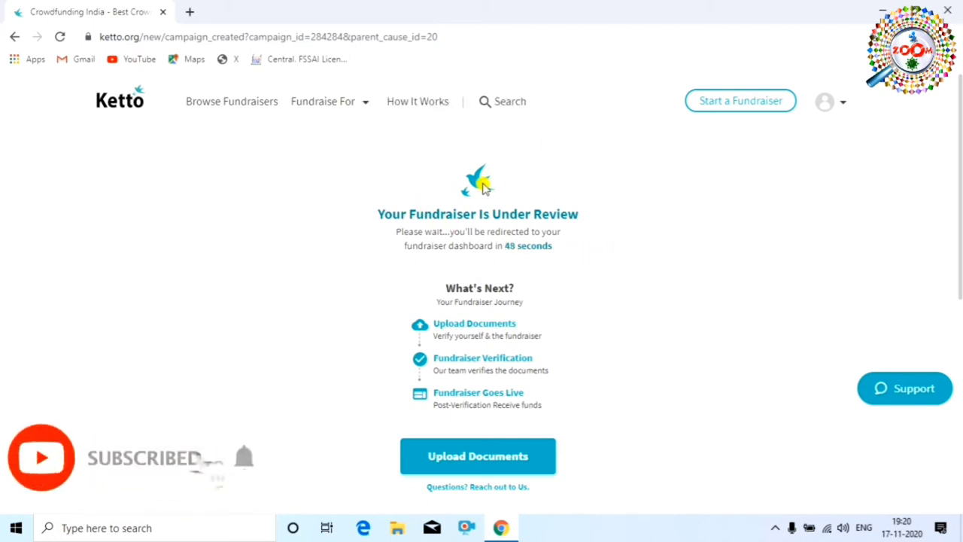
# Step: Proceed from the fundraiser review notice to document upload and look over the campaign dashboard
pyautogui.scroll(-1, 520, 399)
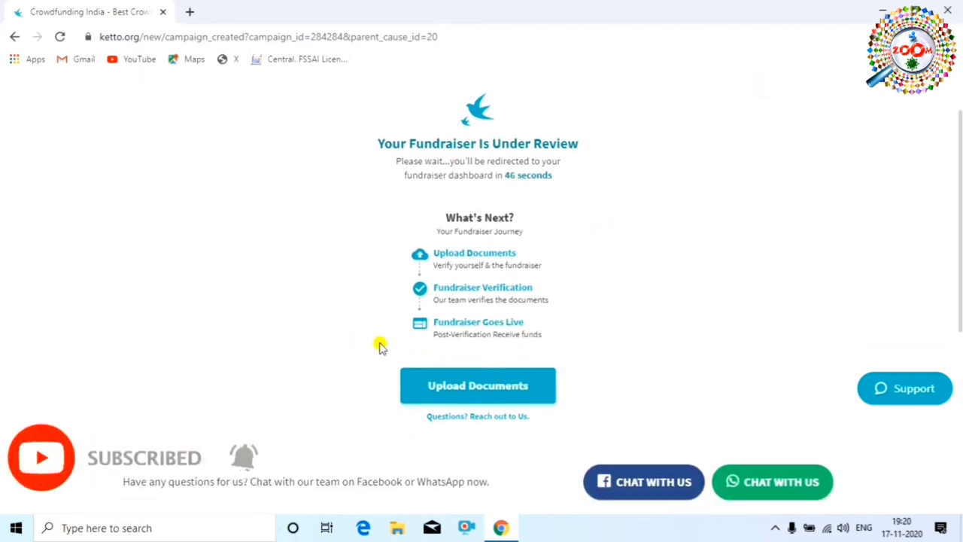
pyautogui.click(468, 392)
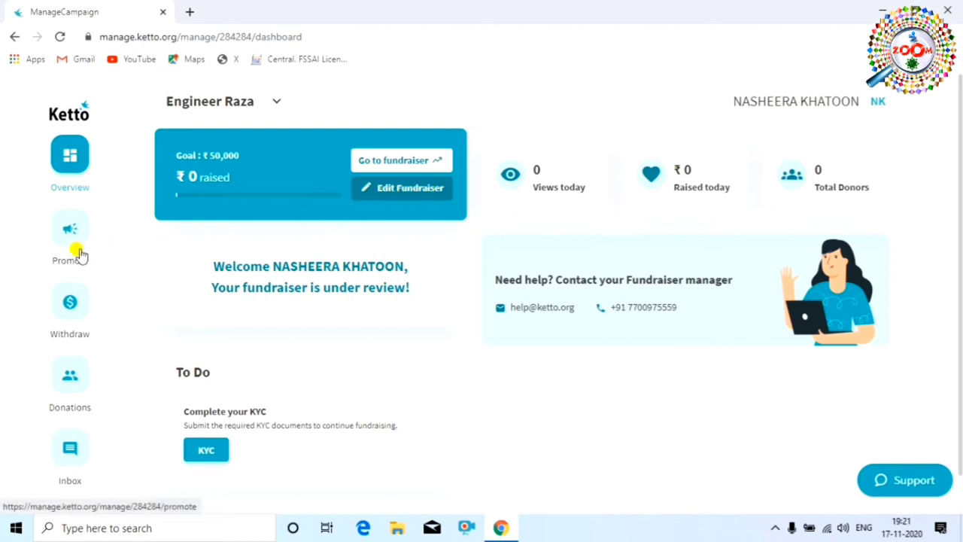
pyautogui.scroll(-1, 101, 351)
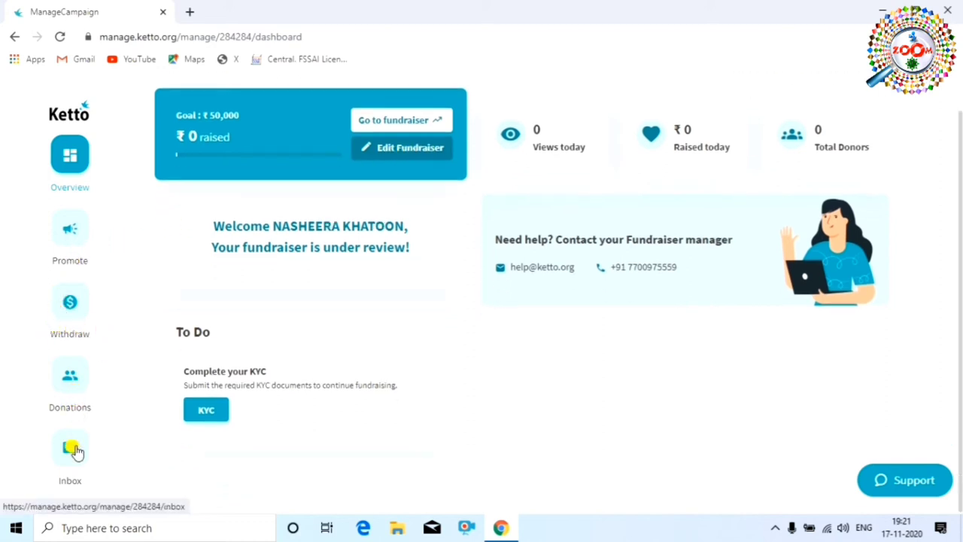
pyautogui.scroll(1, 120, 207)
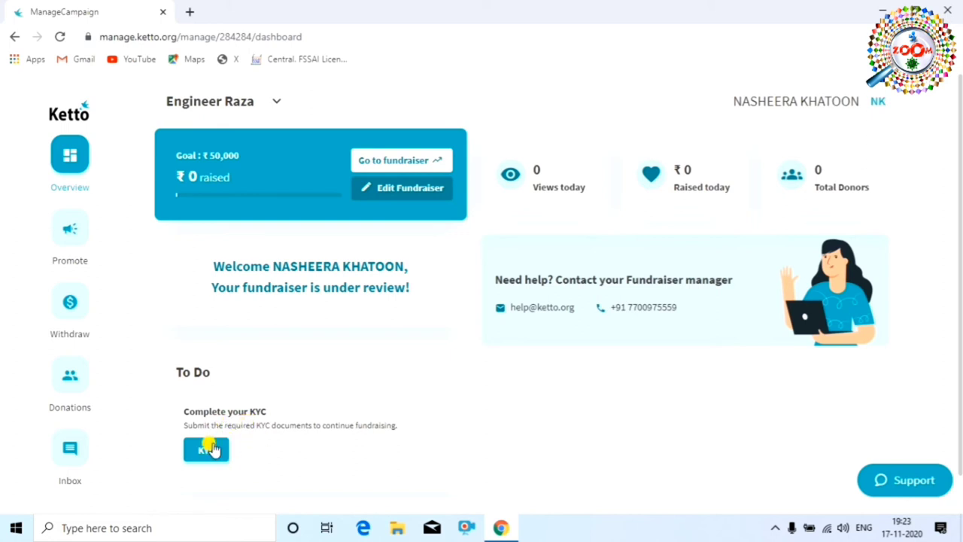
# Step: Start the KYC verification and choose Aadhaar as the document type
pyautogui.click(208, 452)
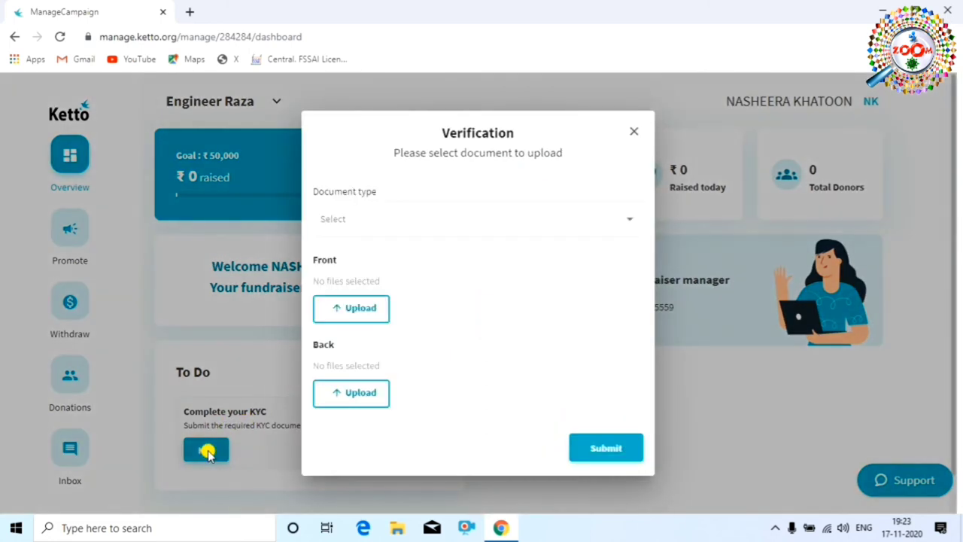
pyautogui.click(615, 223)
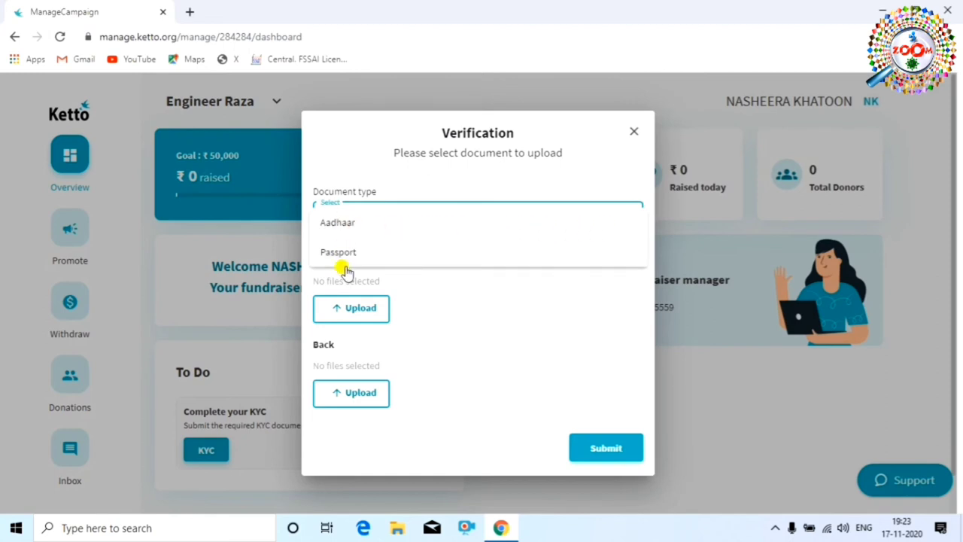
pyautogui.click(329, 224)
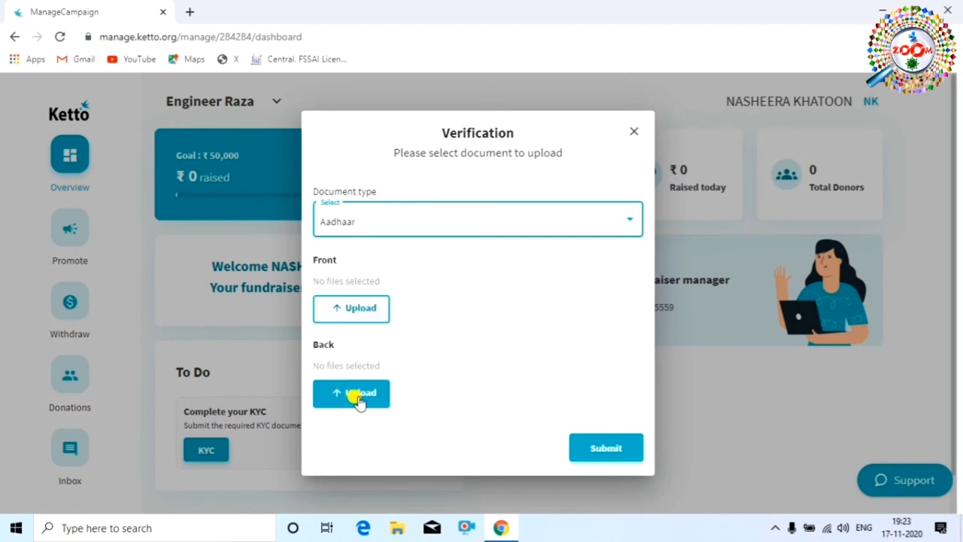
# Step: Upload the image New Doc 2020-10-31 14.51.23_1 from the Desktop's NK folder as the front of the Aadhaar
pyautogui.click(356, 308)
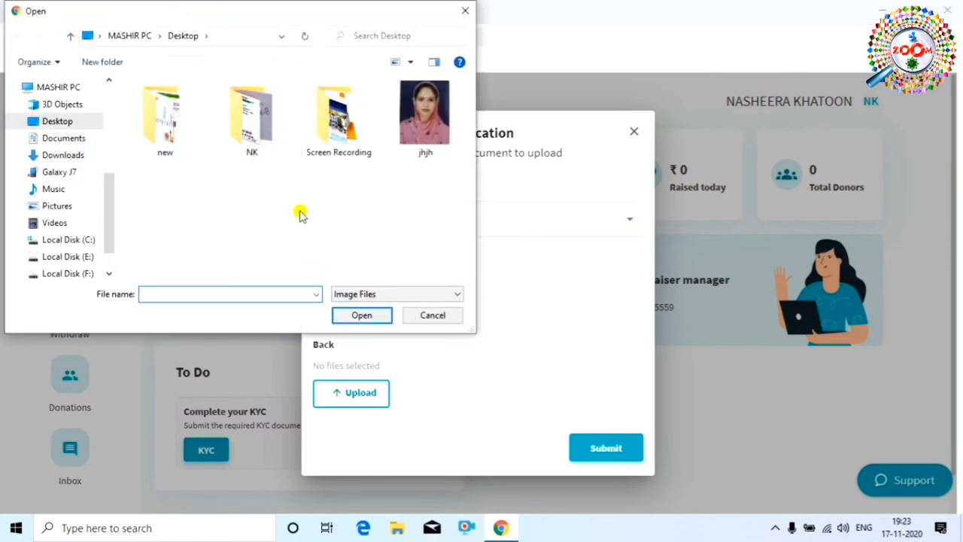
pyautogui.doubleClick(252, 135)
pyautogui.scroll(-3, 290, 224)
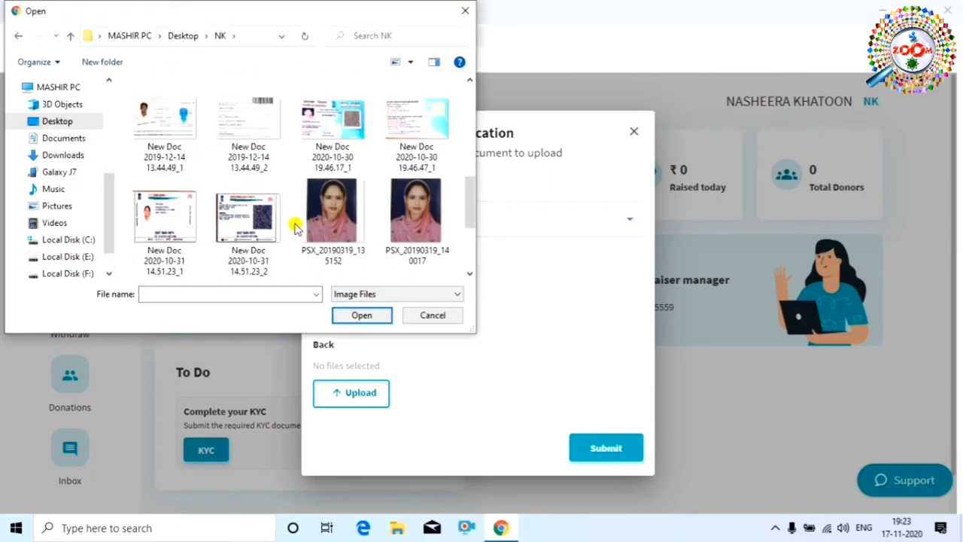
pyautogui.click(159, 217)
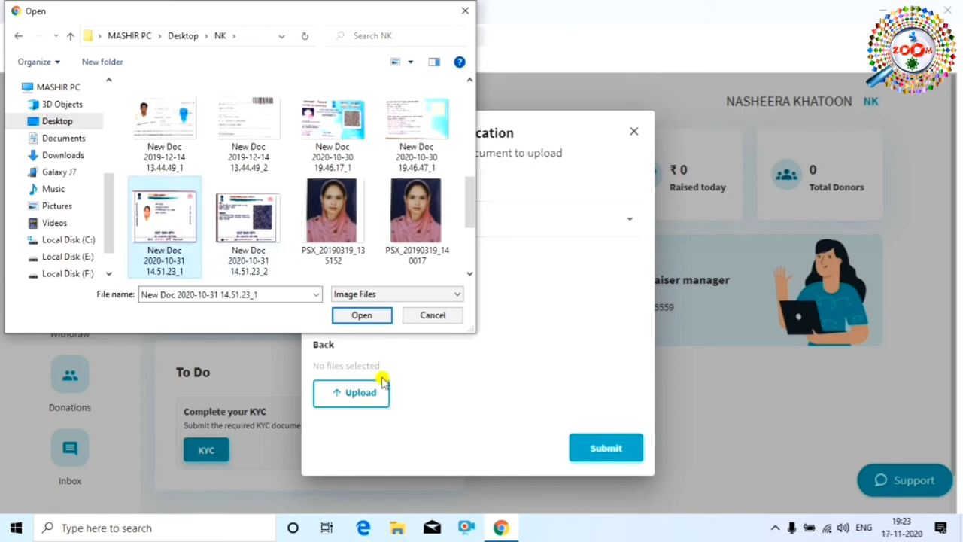
pyautogui.click(365, 317)
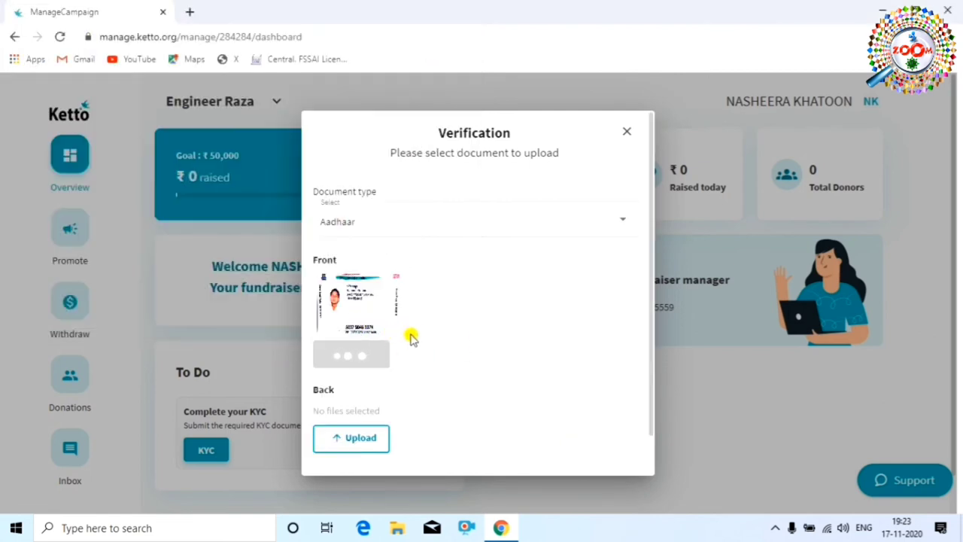
# Step: Upload the image New Doc 2020-10-31 14.51.23_2 from the NK folder as the back of the Aadhaar
pyautogui.scroll(-1, 410, 331)
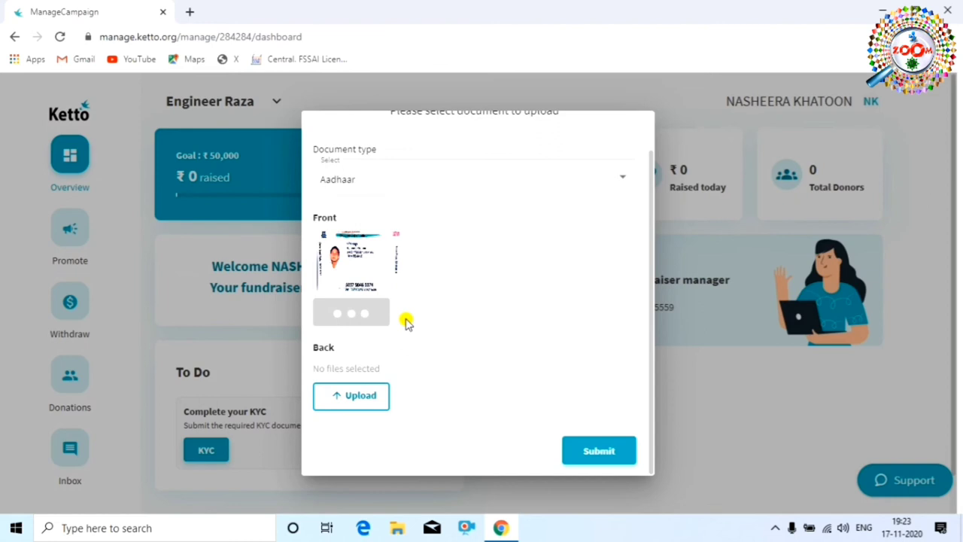
pyautogui.click(362, 397)
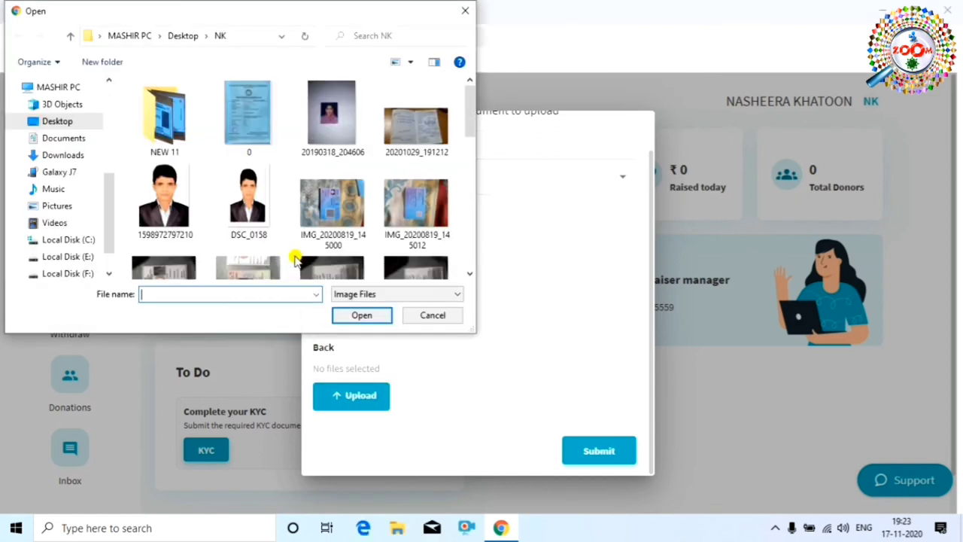
pyautogui.scroll(-3, 297, 254)
pyautogui.scroll(-2, 295, 247)
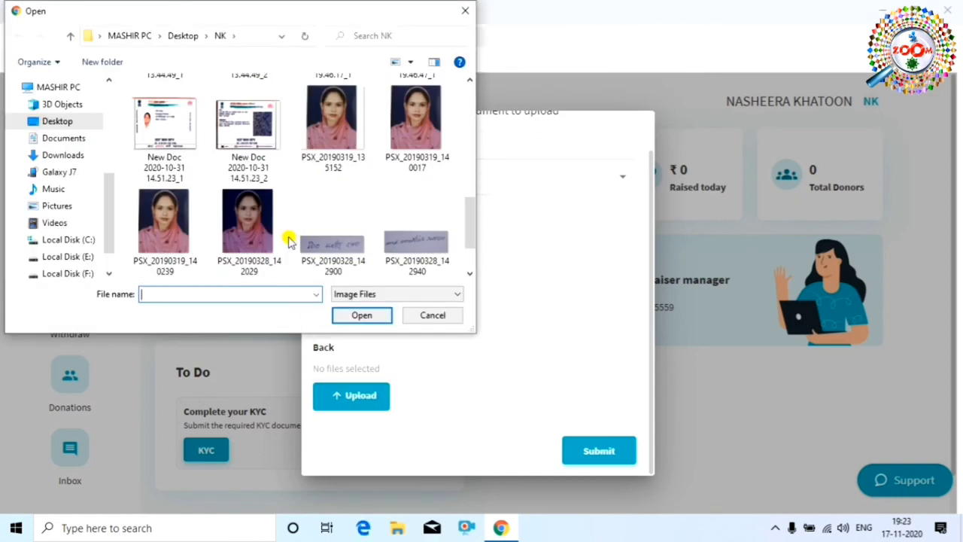
pyautogui.click(248, 124)
pyautogui.click(364, 317)
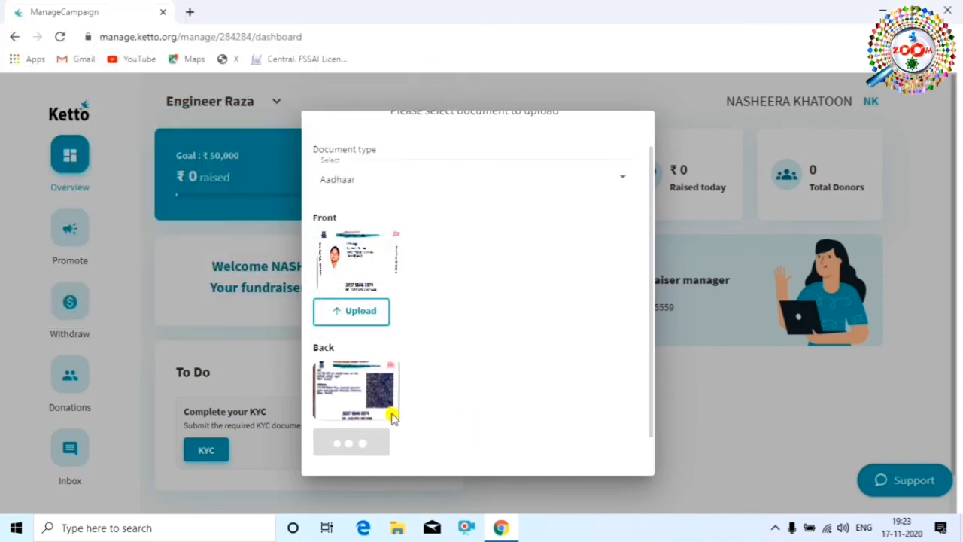
# Step: Submit the front and back Aadhaar images for verification
pyautogui.click(377, 319)
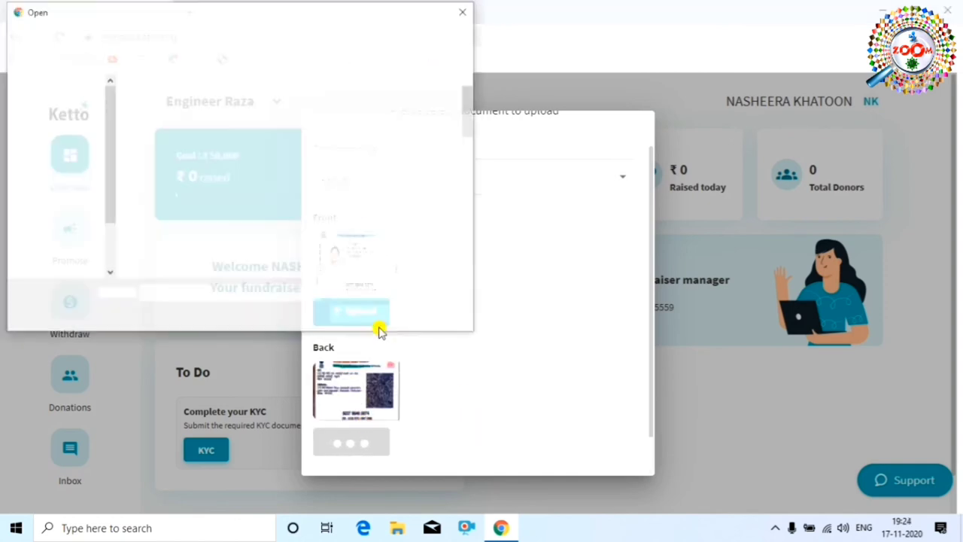
pyautogui.click(464, 13)
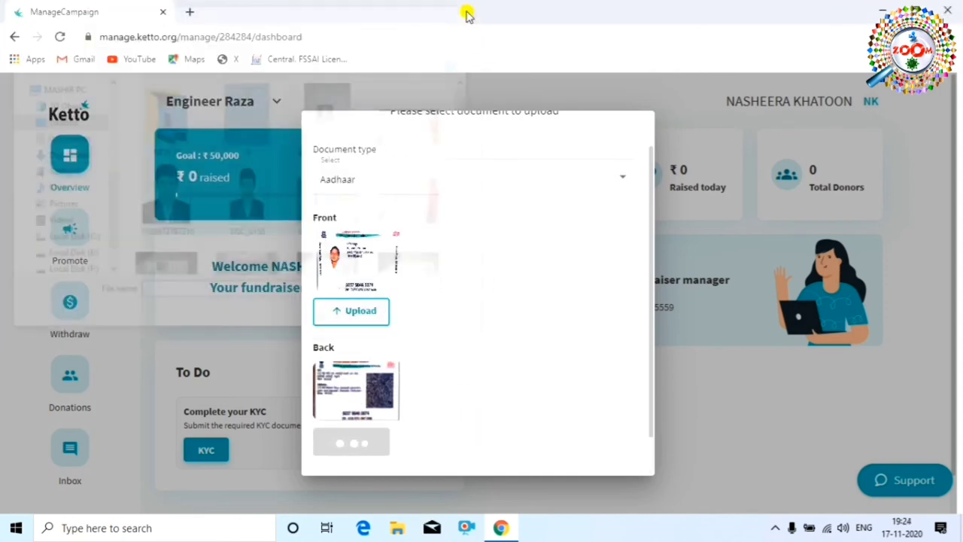
pyautogui.scroll(-1, 384, 279)
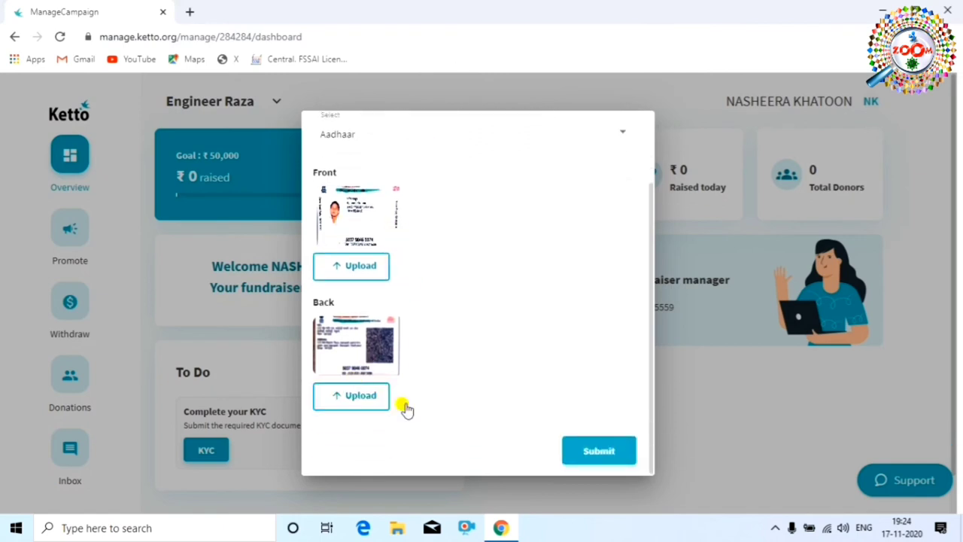
pyautogui.click(598, 456)
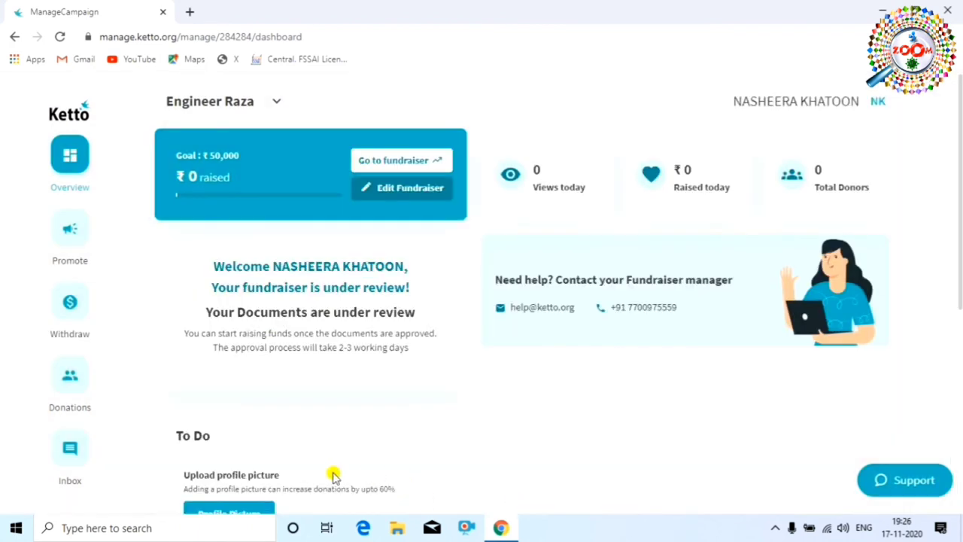
# Step: Review the dashboard's to-do items and the options for sharing the fundraiser, and return to the dashboard
pyautogui.scroll(-2, 301, 459)
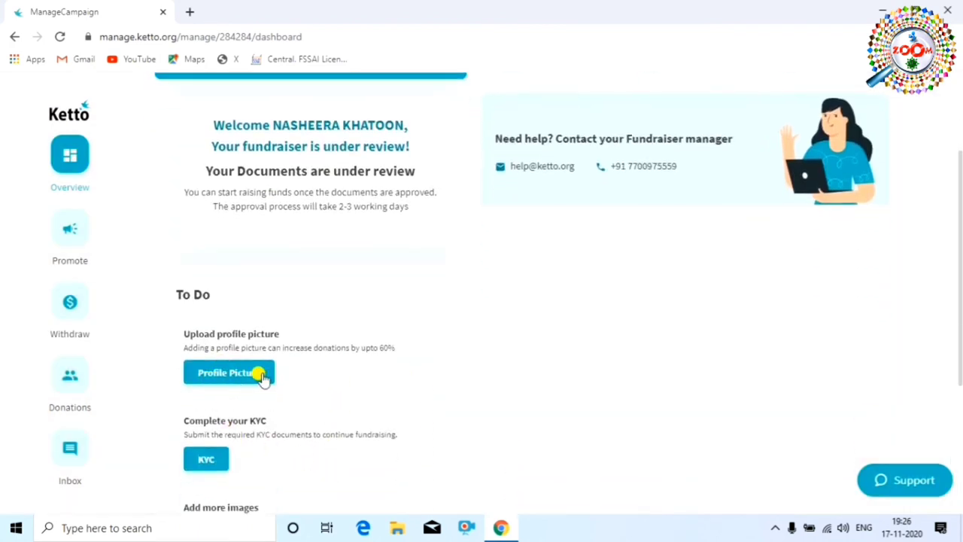
pyautogui.scroll(-1, 259, 376)
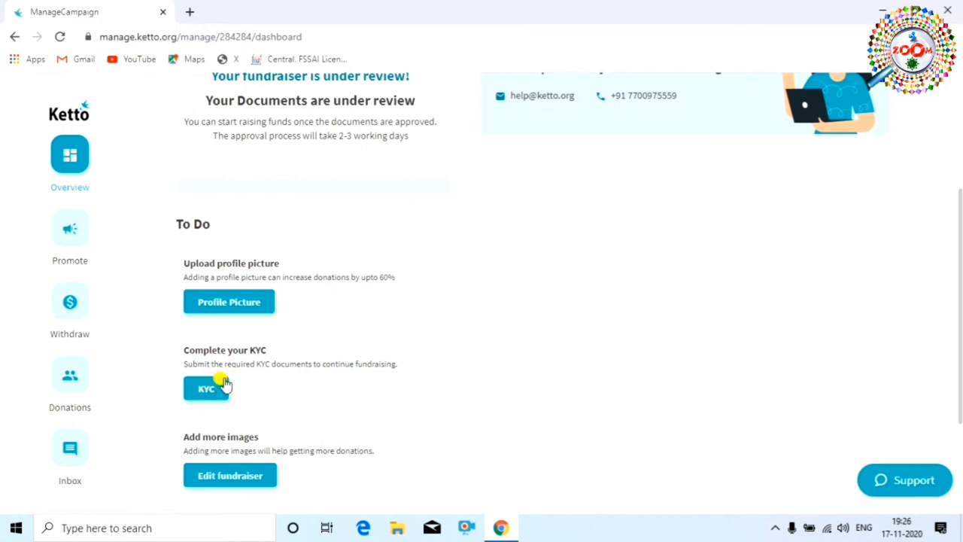
pyautogui.scroll(-2, 264, 372)
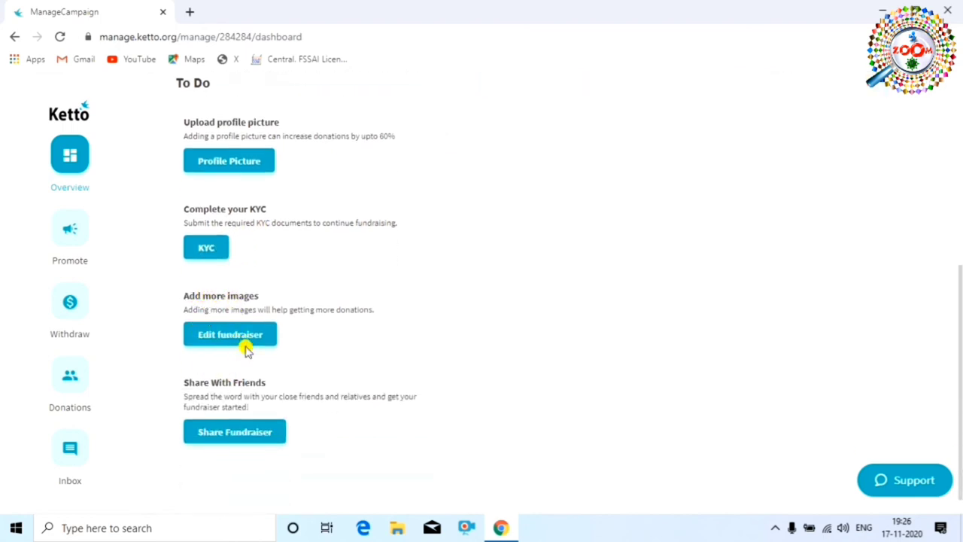
pyautogui.scroll(-1, 248, 348)
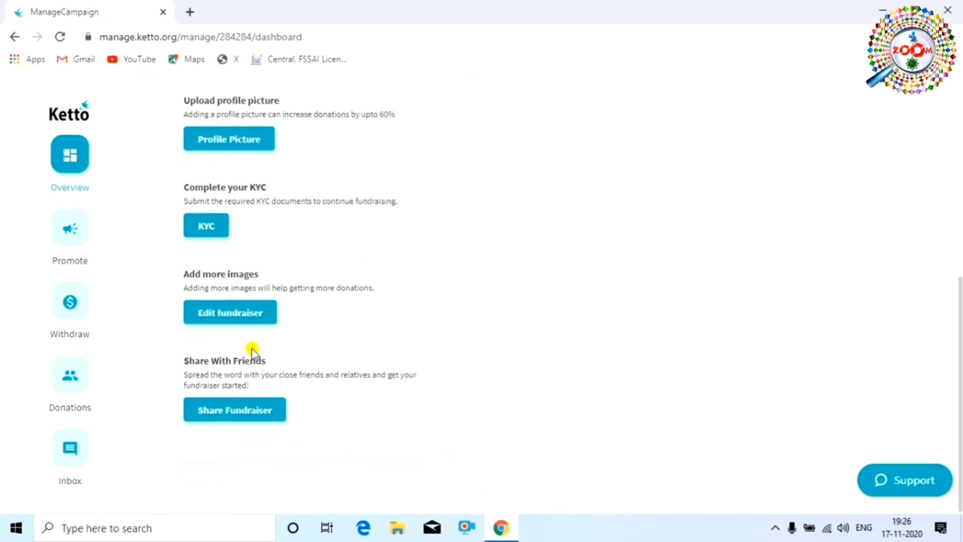
pyautogui.click(225, 419)
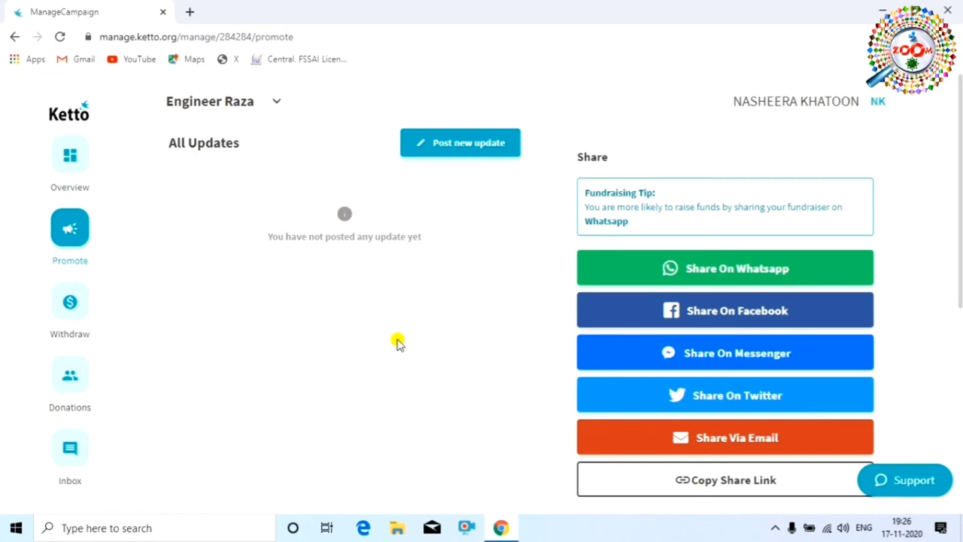
pyautogui.hotkey('alt', 'Left')
# Step: Upload PSX_20190328_142029 as the profile picture, shifting the photo down in the crop frame to include the top of the head
pyautogui.scroll(-5, 448, 330)
pyautogui.click(226, 302)
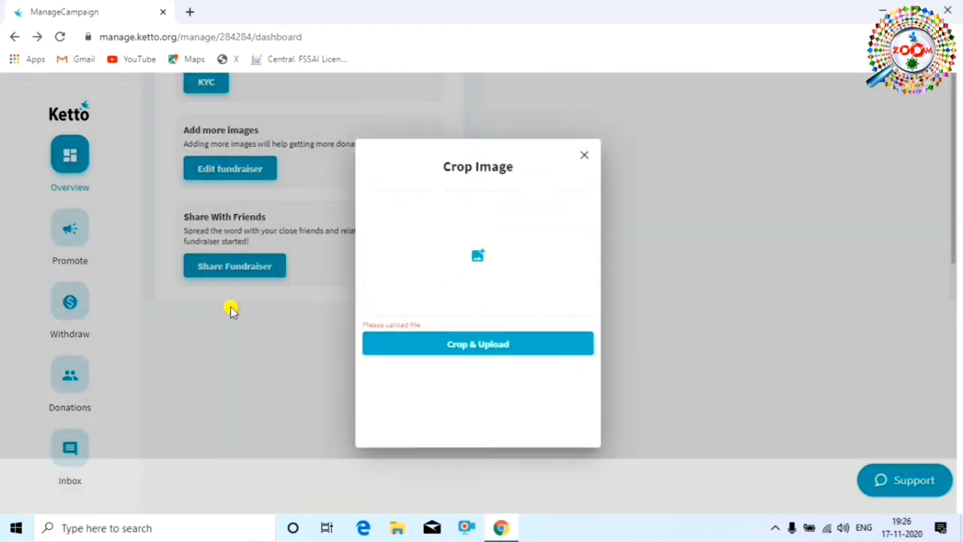
pyautogui.click(484, 255)
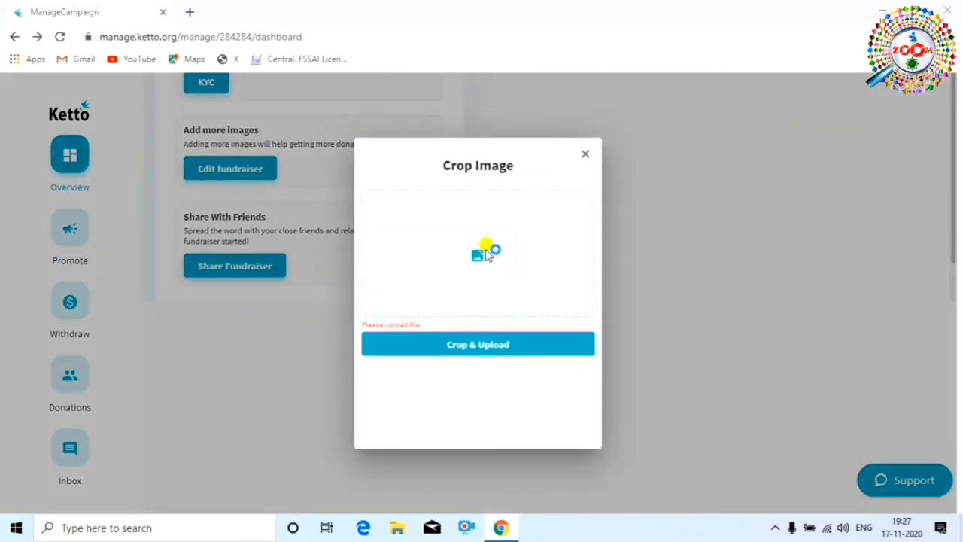
pyautogui.scroll(-5, 263, 186)
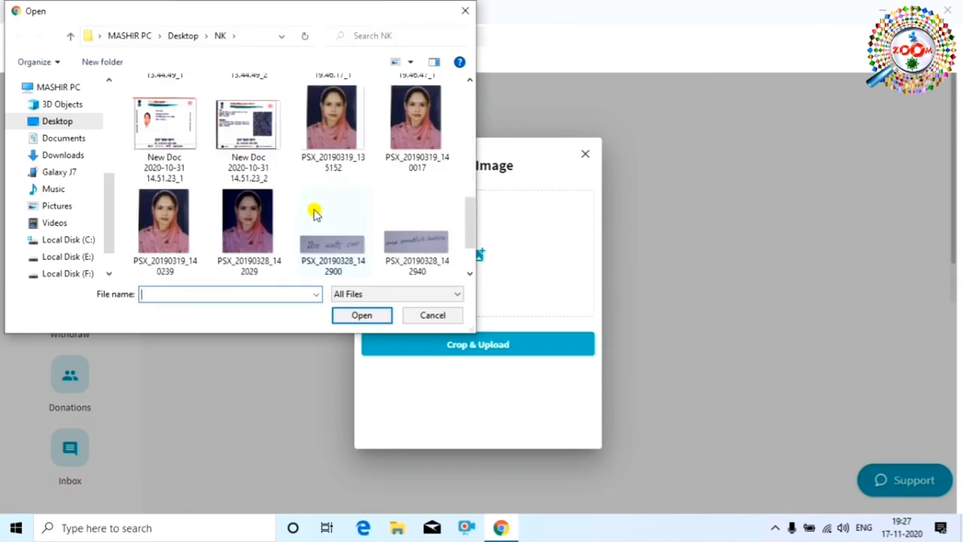
pyautogui.click(252, 215)
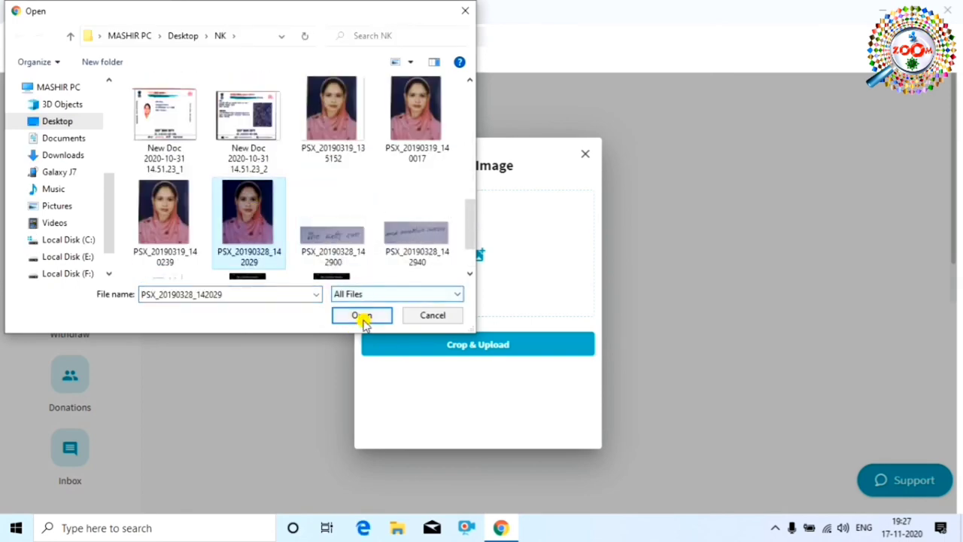
pyautogui.click(362, 315)
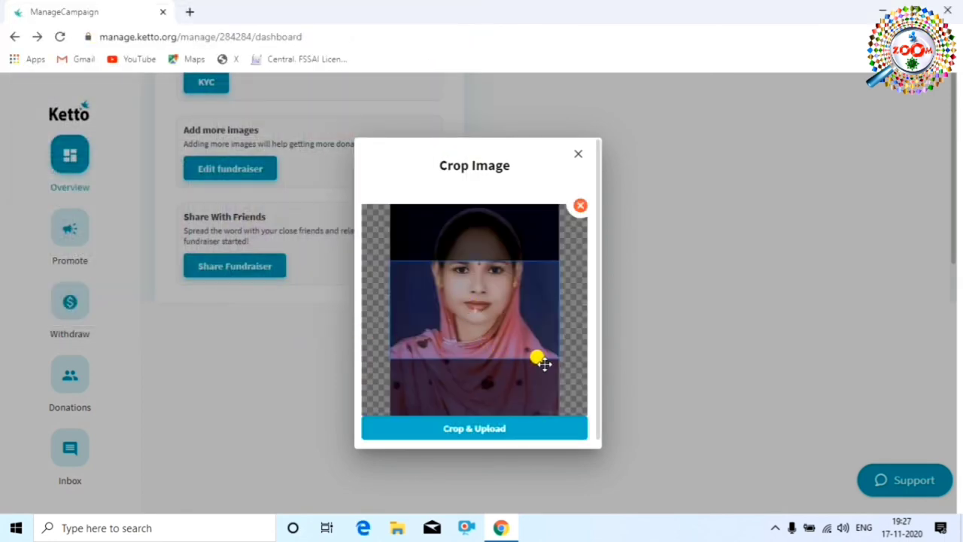
pyautogui.moveTo(544, 363); pyautogui.dragTo(480, 403)
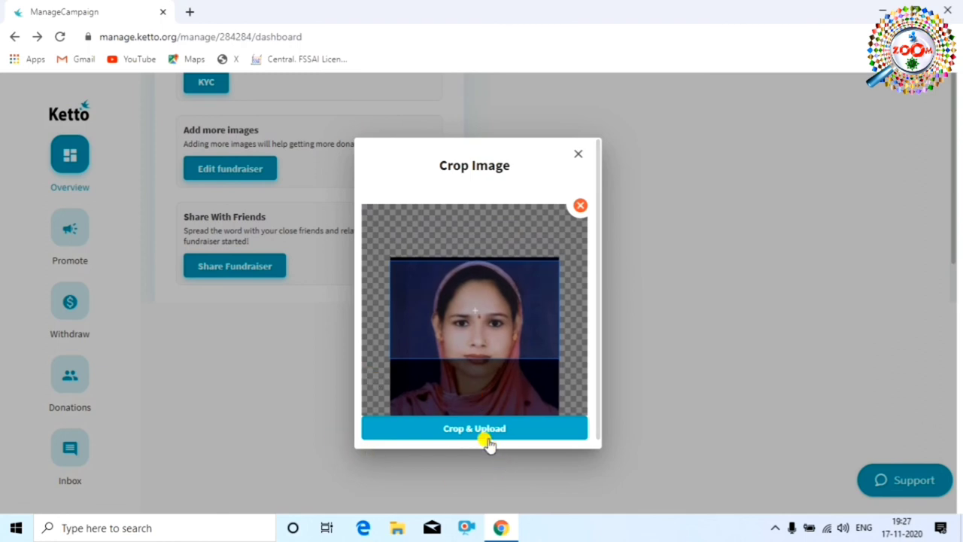
pyautogui.click(484, 430)
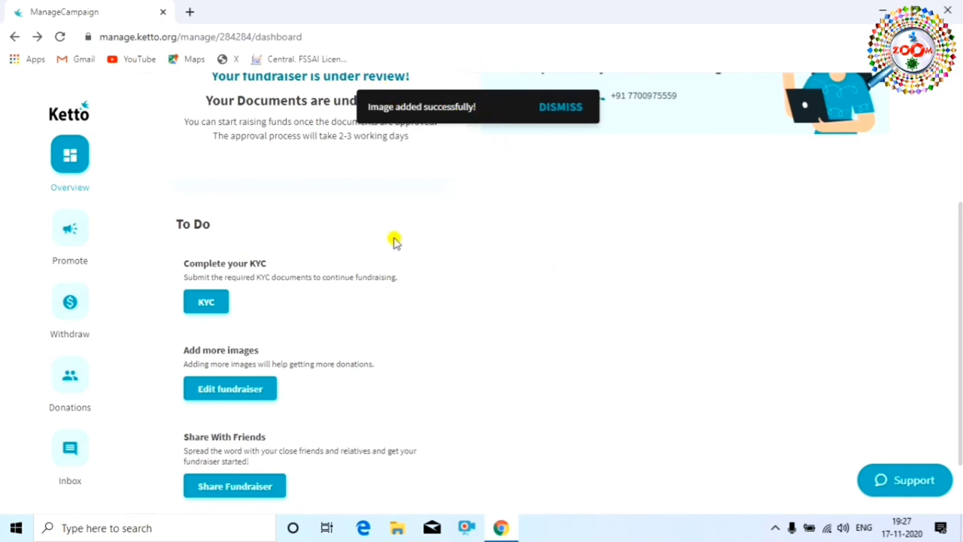
pyautogui.scroll(-1, 395, 308)
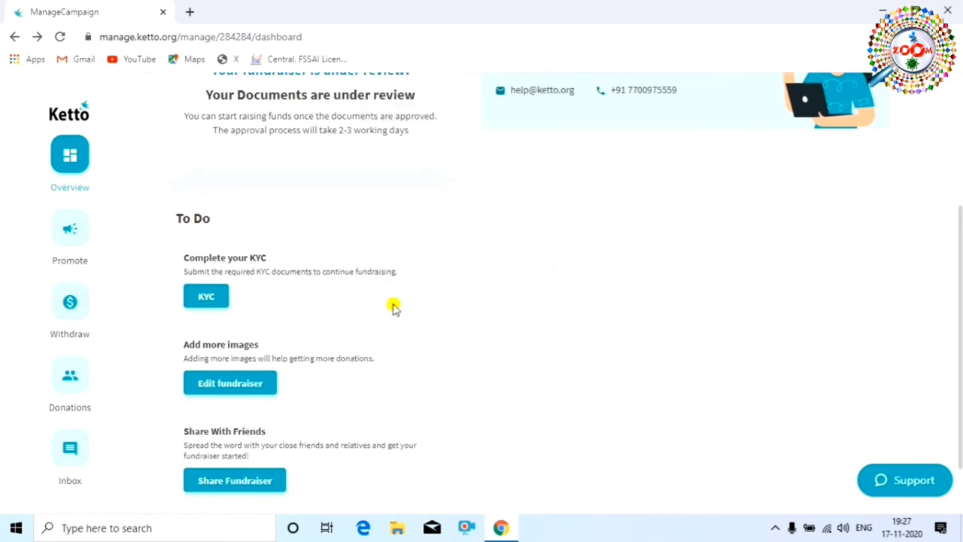
pyautogui.scroll(-1, 233, 388)
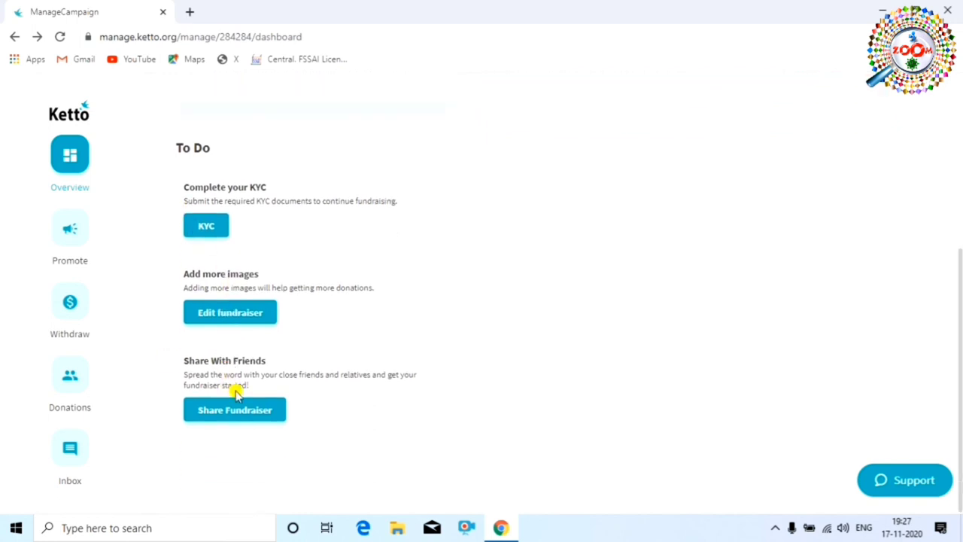
pyautogui.scroll(4, 252, 289)
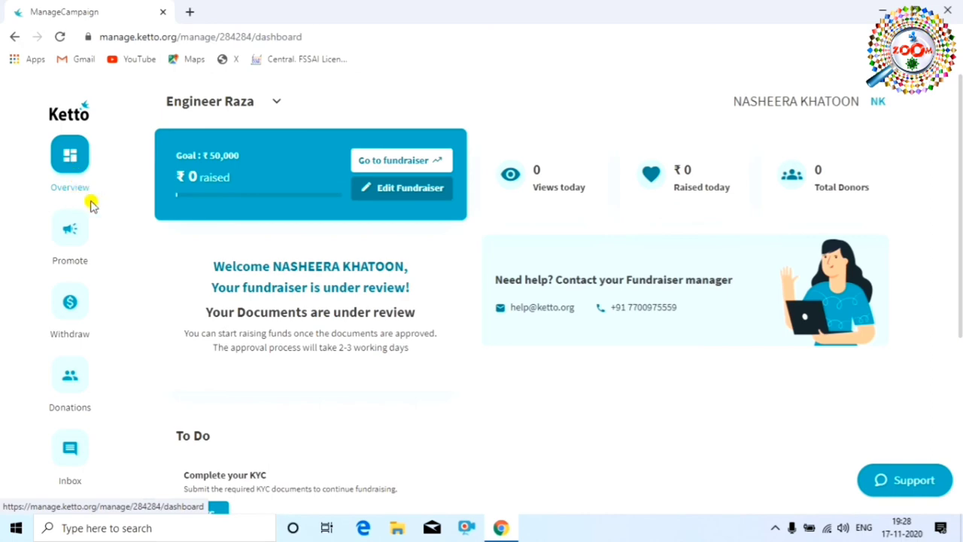
pyautogui.scroll(-1, 424, 241)
pyautogui.scroll(-3, 445, 241)
pyautogui.scroll(3, 444, 240)
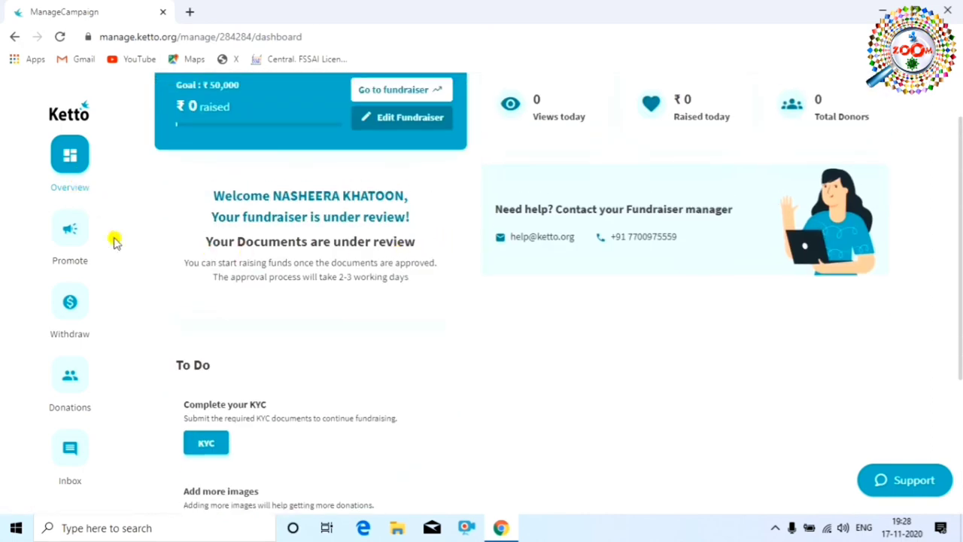
# Step: Review the fundraiser's promotion page with its updates and sharing options, and the withdrawal page with its beneficiary requirements and process steps
pyautogui.click(76, 248)
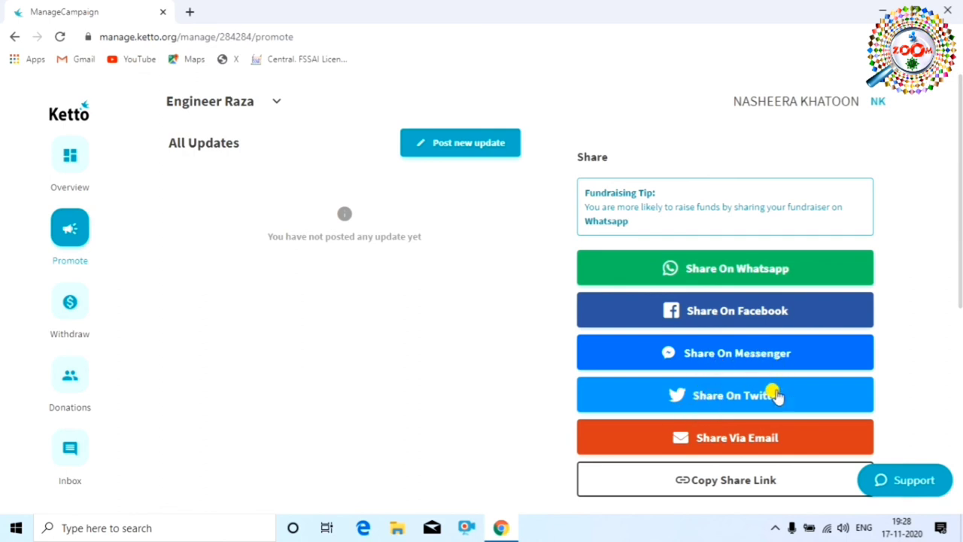
pyautogui.scroll(-1, 752, 399)
pyautogui.scroll(1, 481, 336)
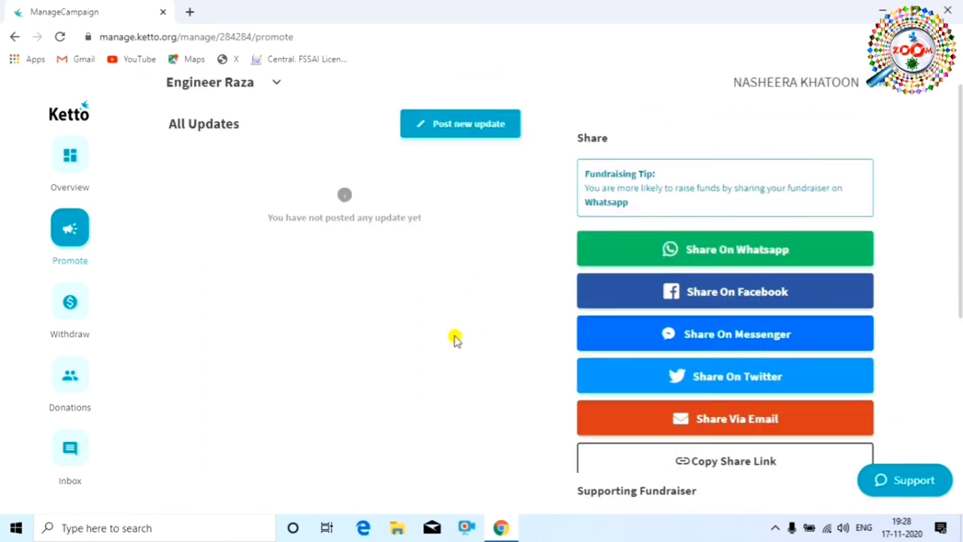
pyautogui.click(60, 305)
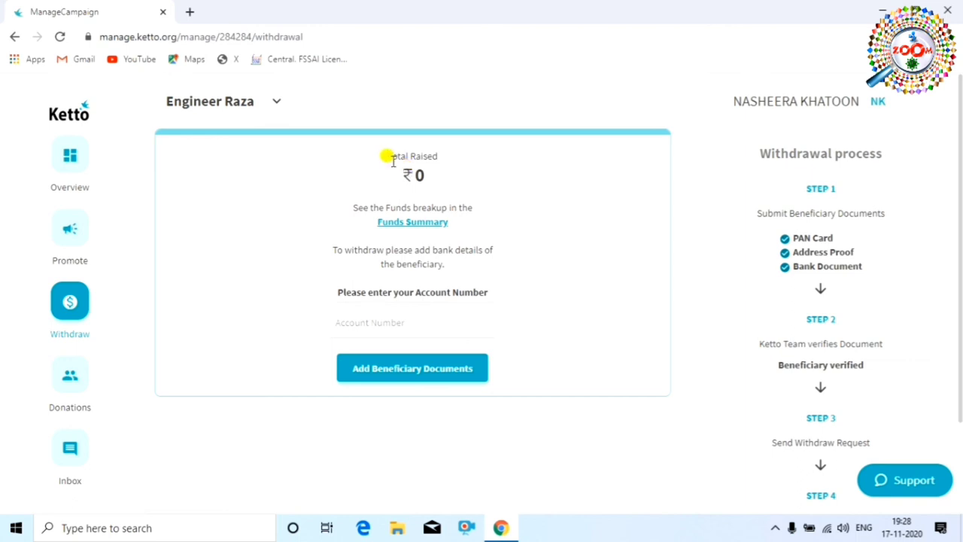
pyautogui.scroll(-2, 264, 302)
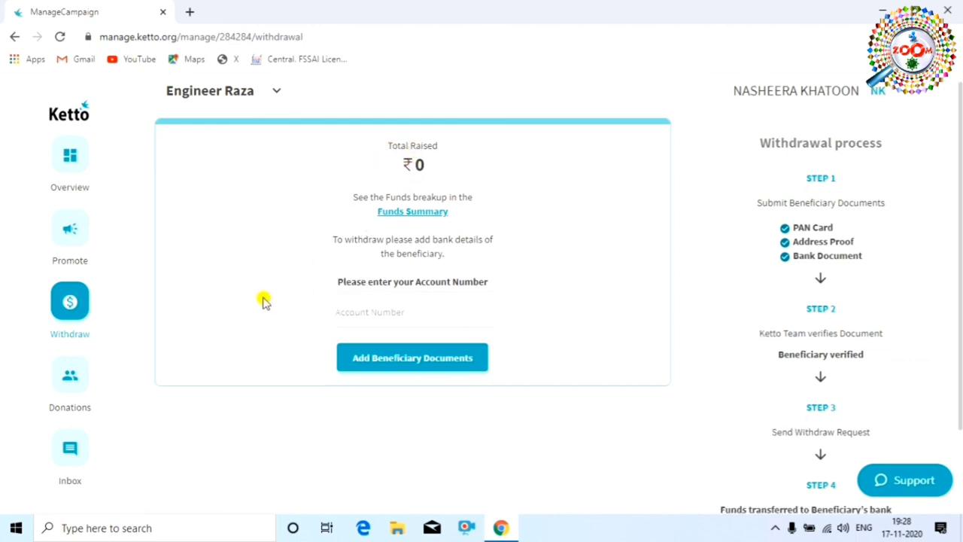
# Step: Check the donations received by the fundraiser and the comments in its inbox
pyautogui.click(73, 381)
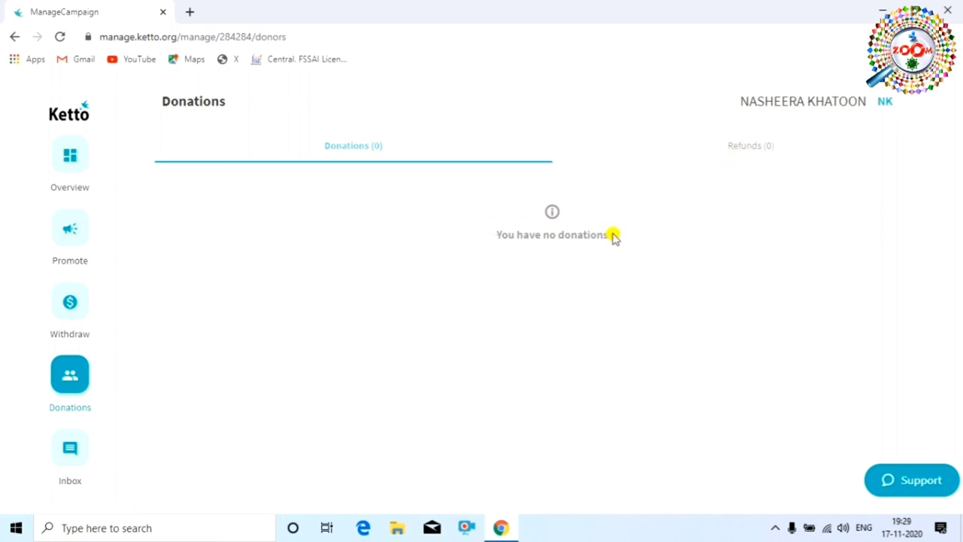
pyautogui.click(68, 449)
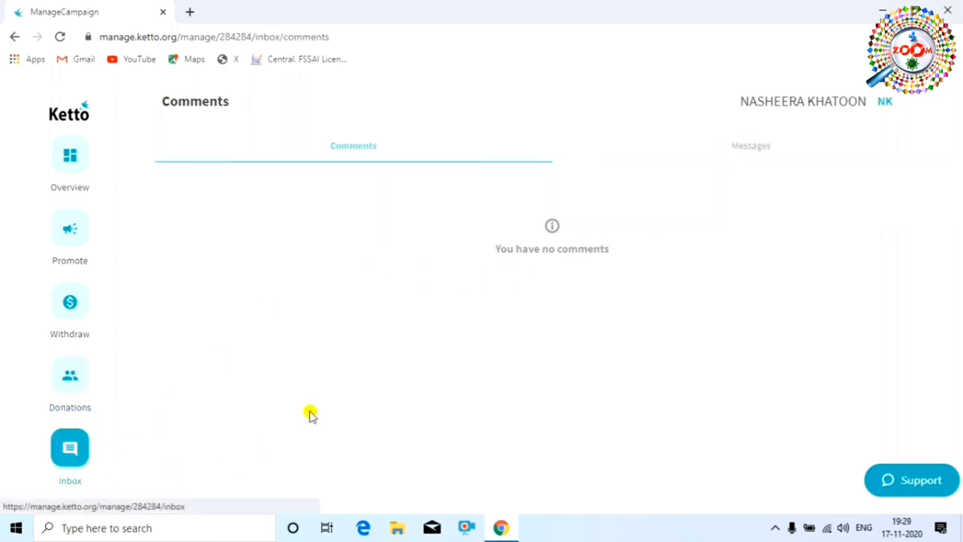
pyautogui.click(580, 107)
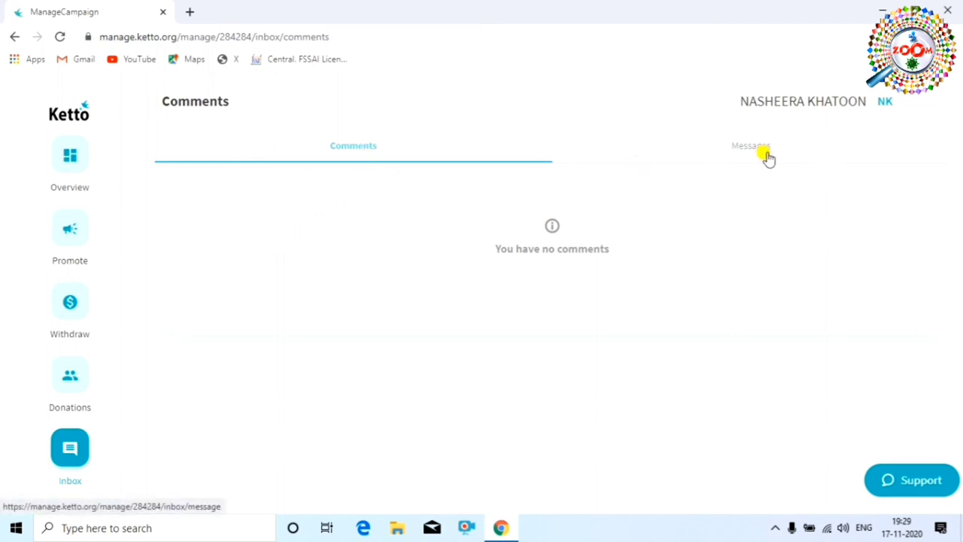
# Step: Return to the fundraiser overview and examine its statistics, document review status and to-do items
pyautogui.click(76, 158)
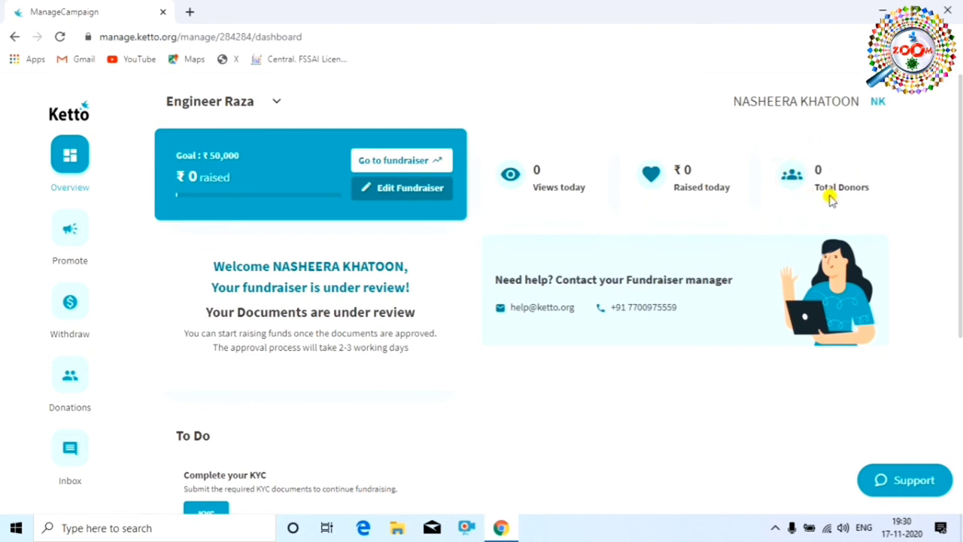
pyautogui.scroll(-1, 467, 271)
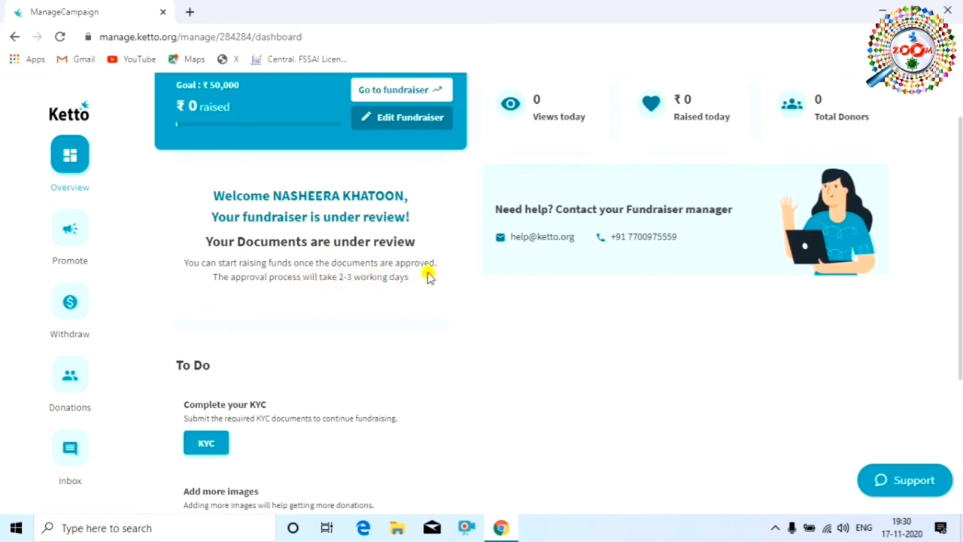
pyautogui.scroll(-1, 381, 264)
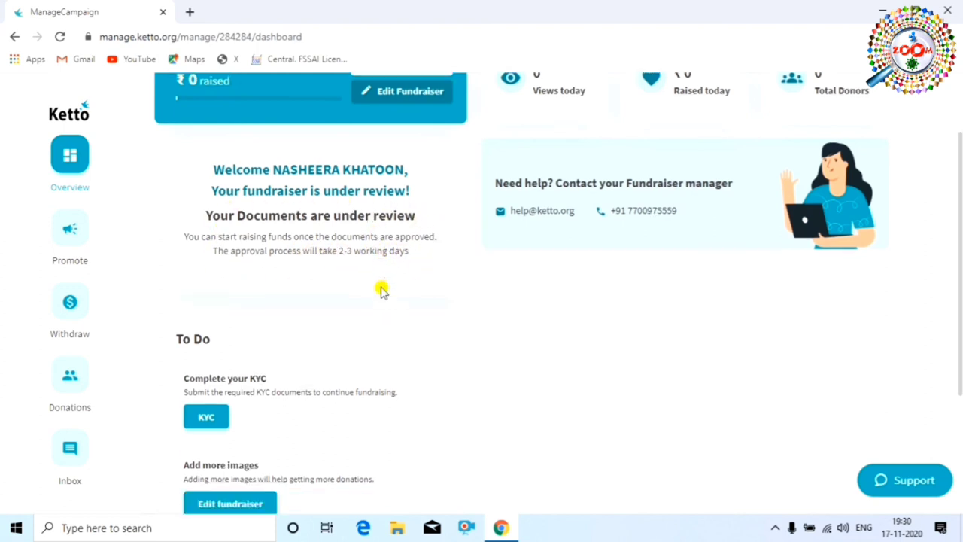
pyautogui.scroll(3, 382, 301)
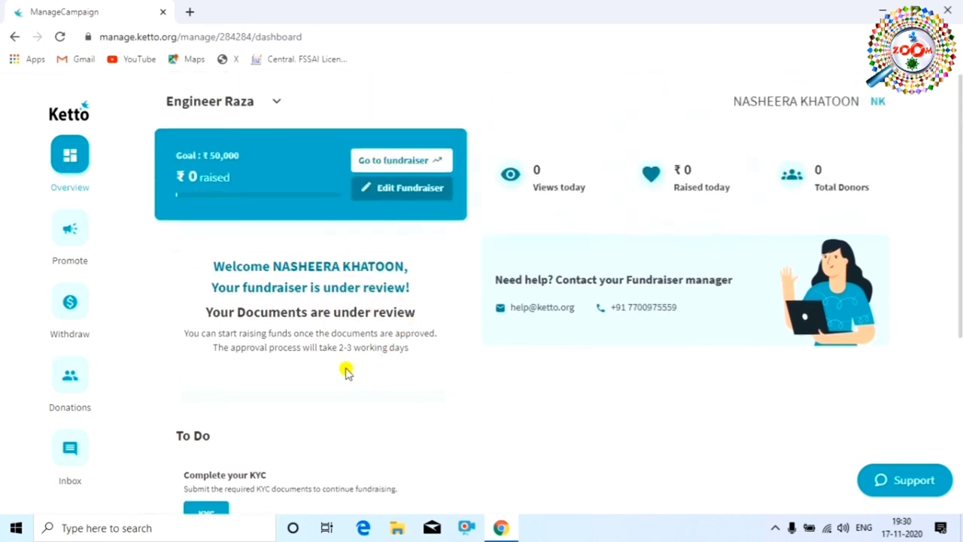